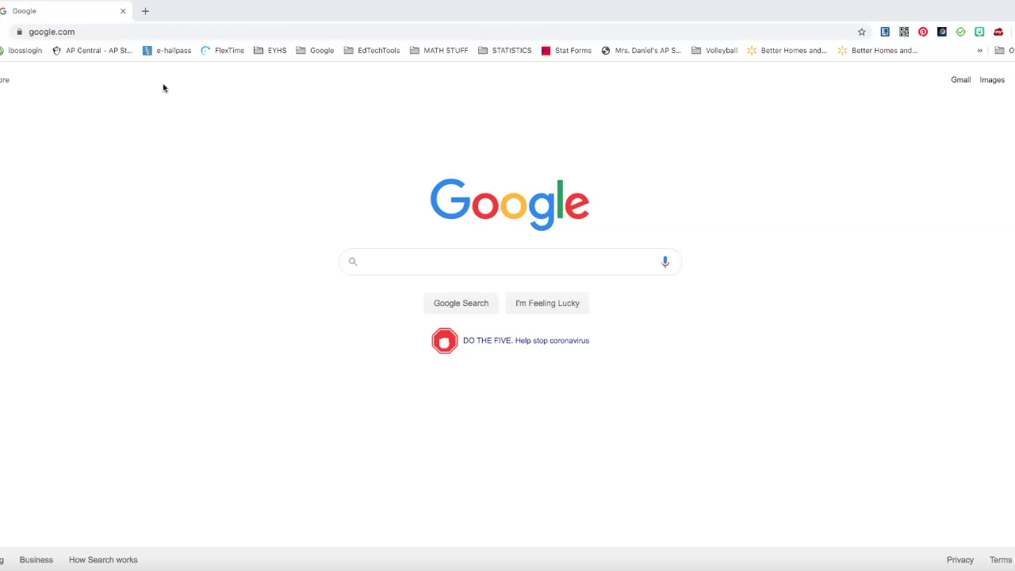
pyautogui.click(100, 33)
pyautogui.doubleClick(101, 32)
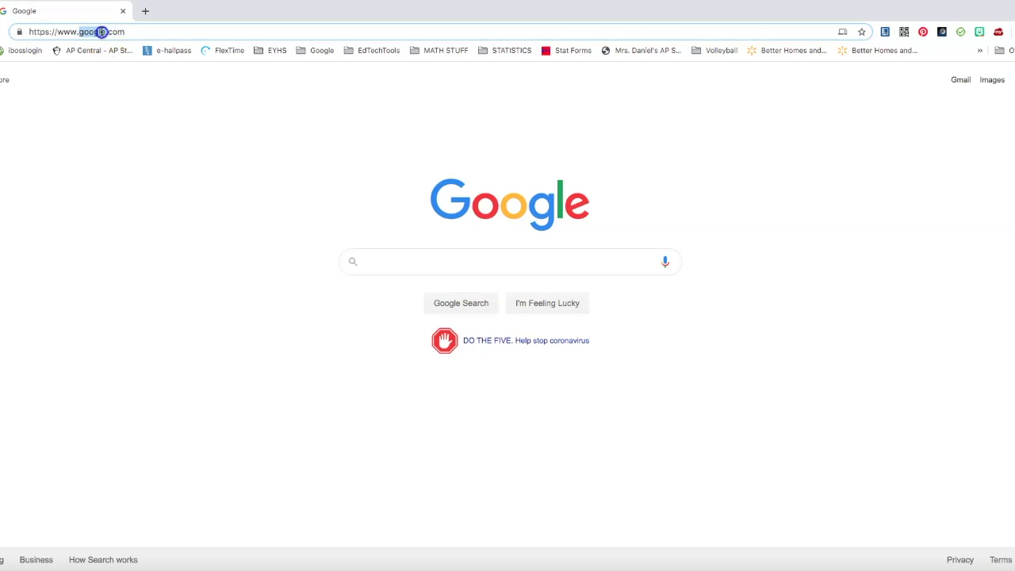
pyautogui.tripleClick(102, 32)
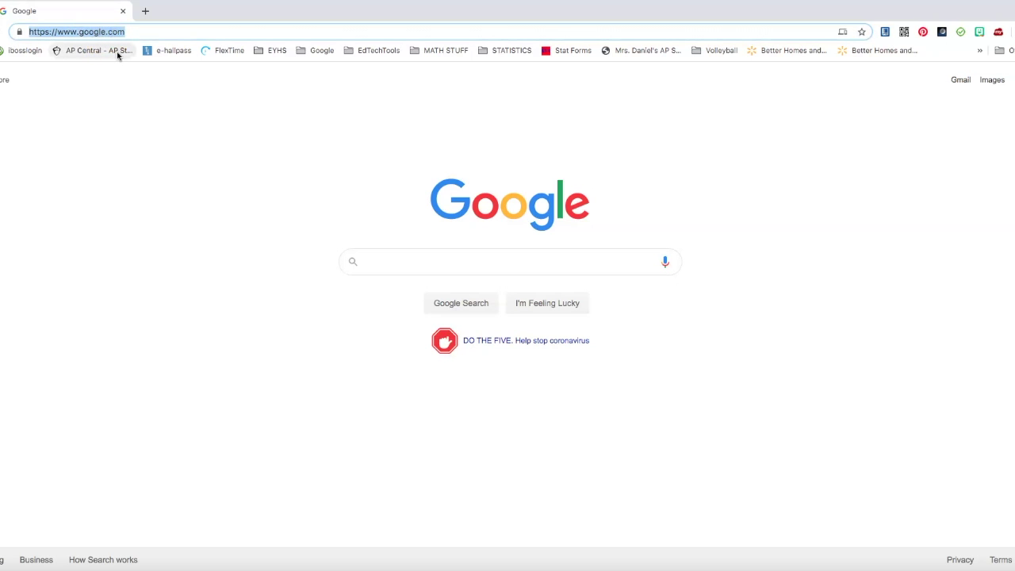
pyautogui.write('www.flip')
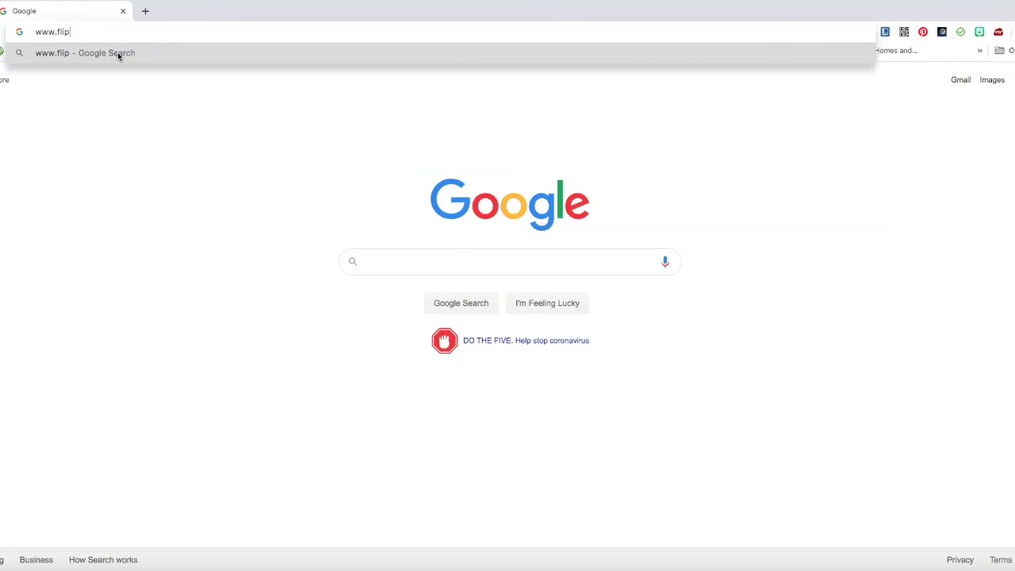
pyautogui.write('grid.com')
pyautogui.press('Return')
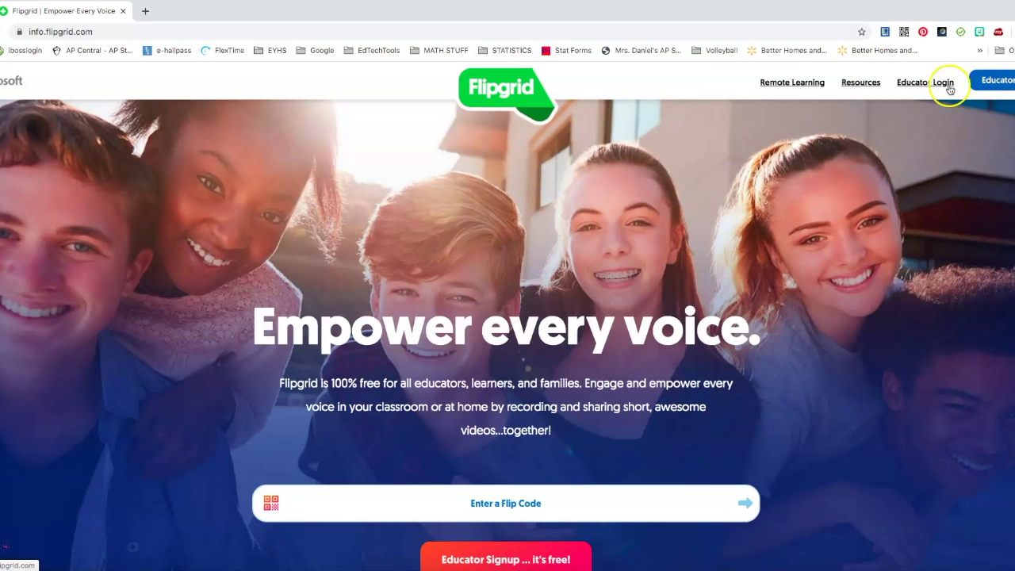
# Sign in as an educator using Google Login and the Google account
pyautogui.click(940, 85)
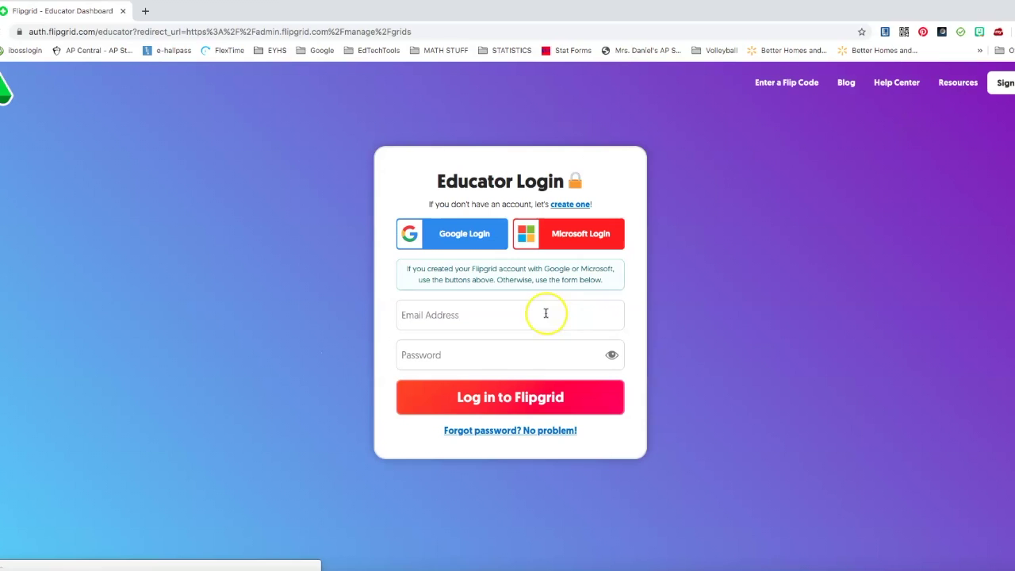
pyautogui.click(450, 242)
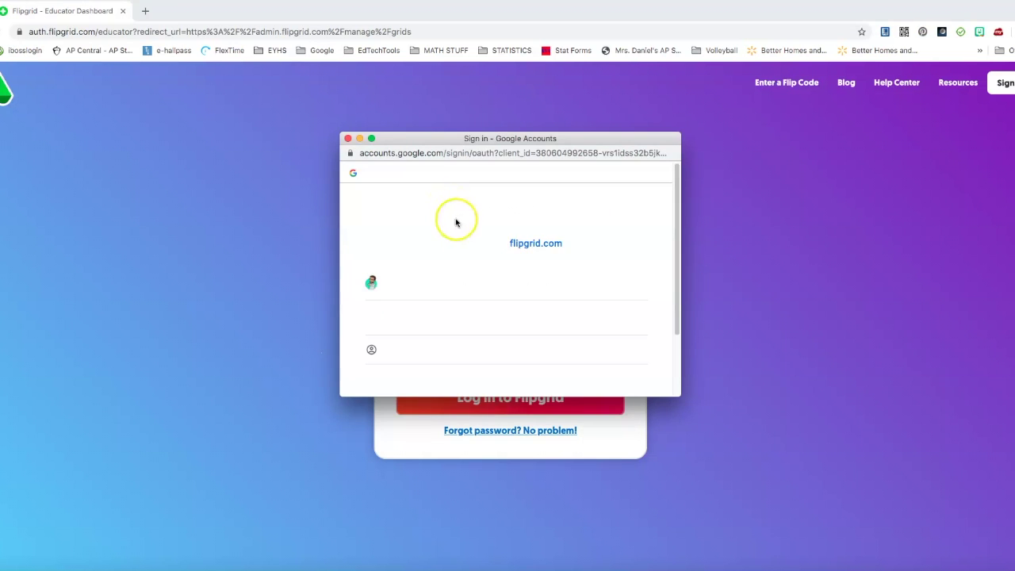
pyautogui.click(446, 286)
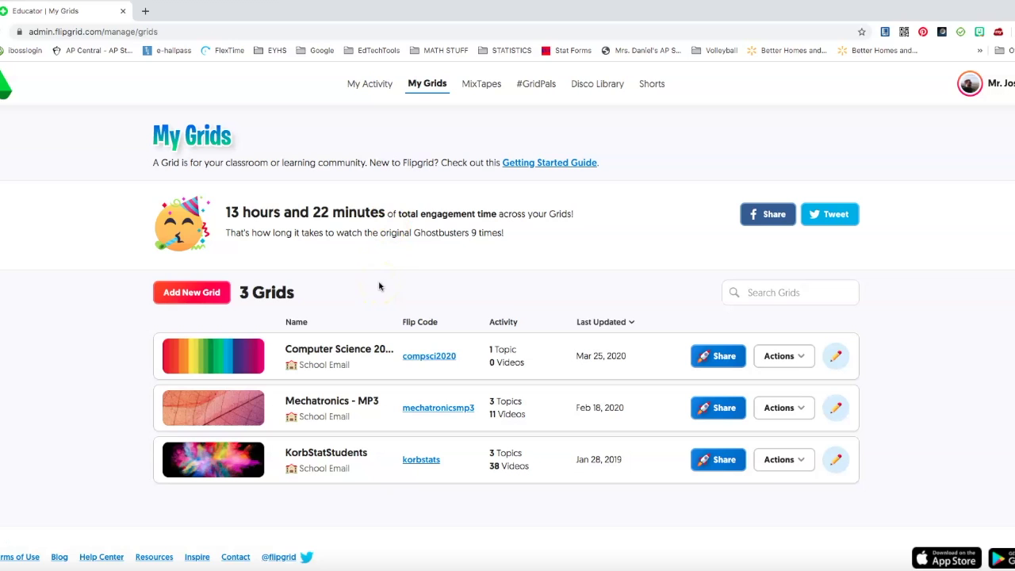
# Start a new grid named 'Test Computer Science' with the School Email grid type
pyautogui.click(193, 294)
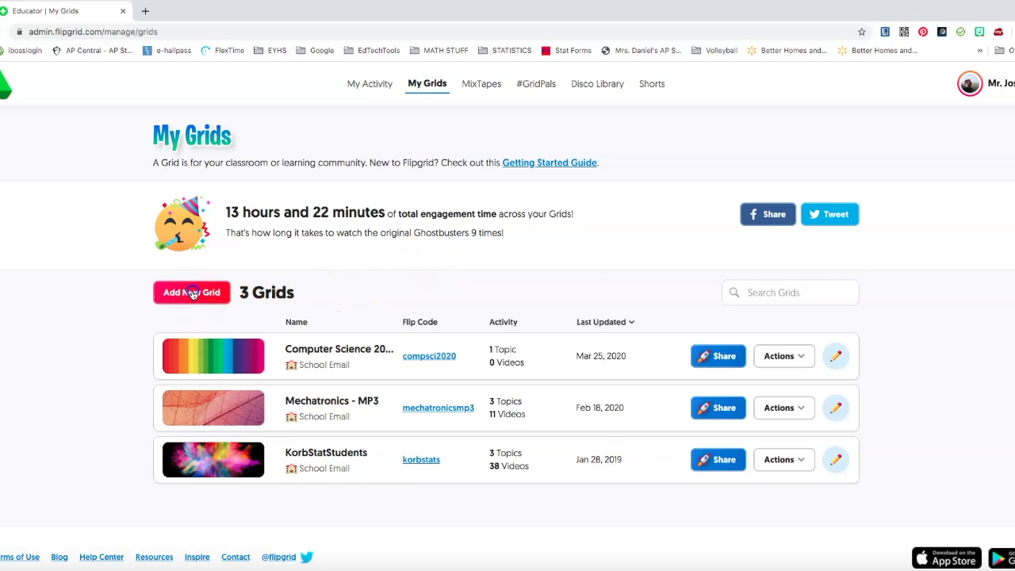
pyautogui.click(404, 198)
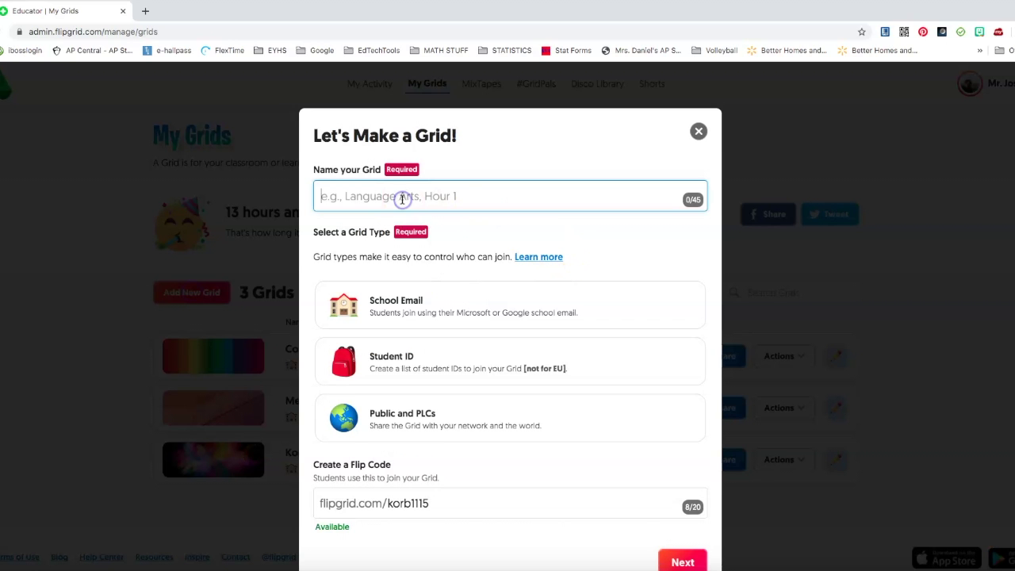
pyautogui.write('Test Computer Sc')
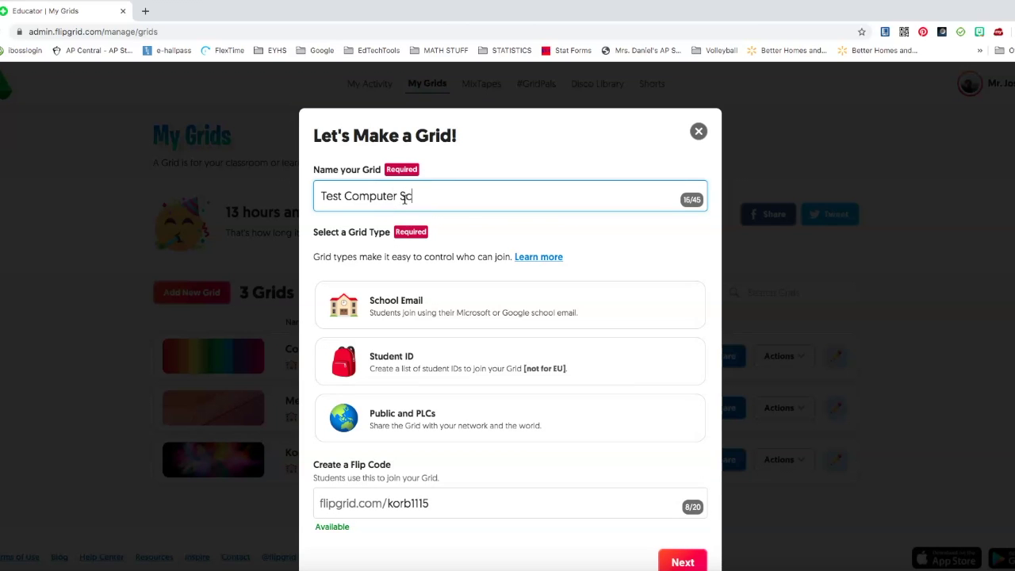
pyautogui.write('ience')
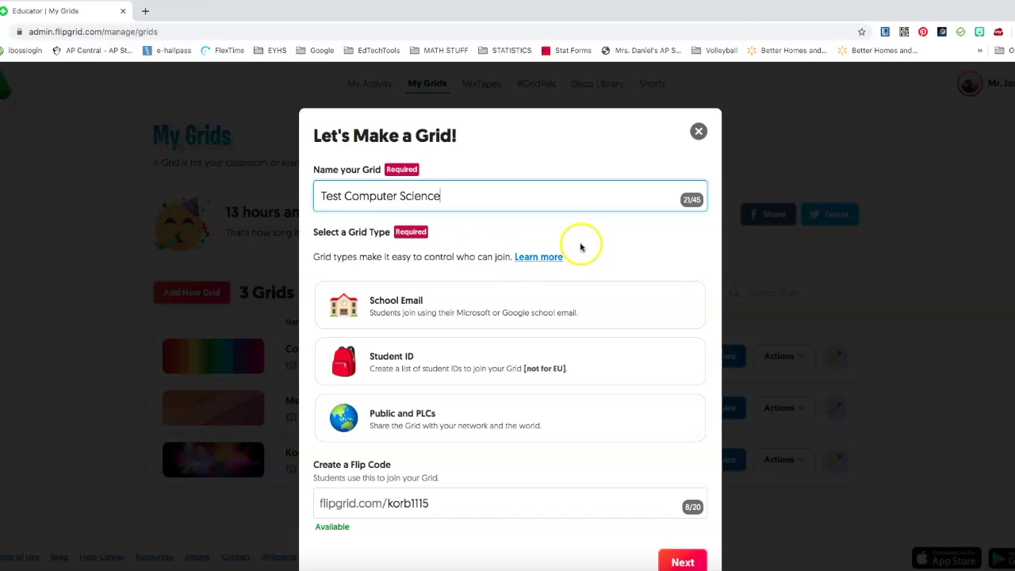
pyautogui.click(579, 246)
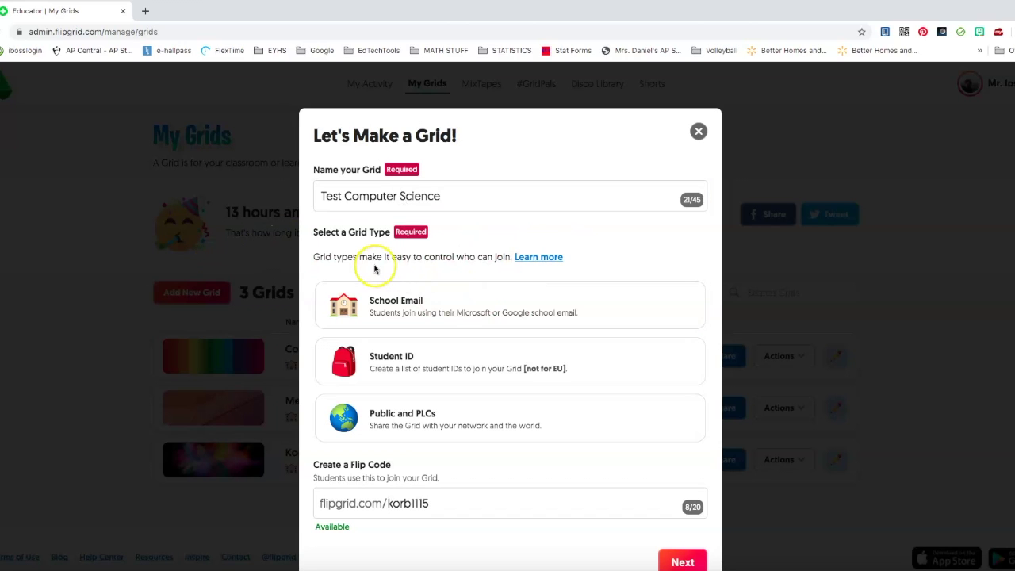
pyautogui.click(396, 312)
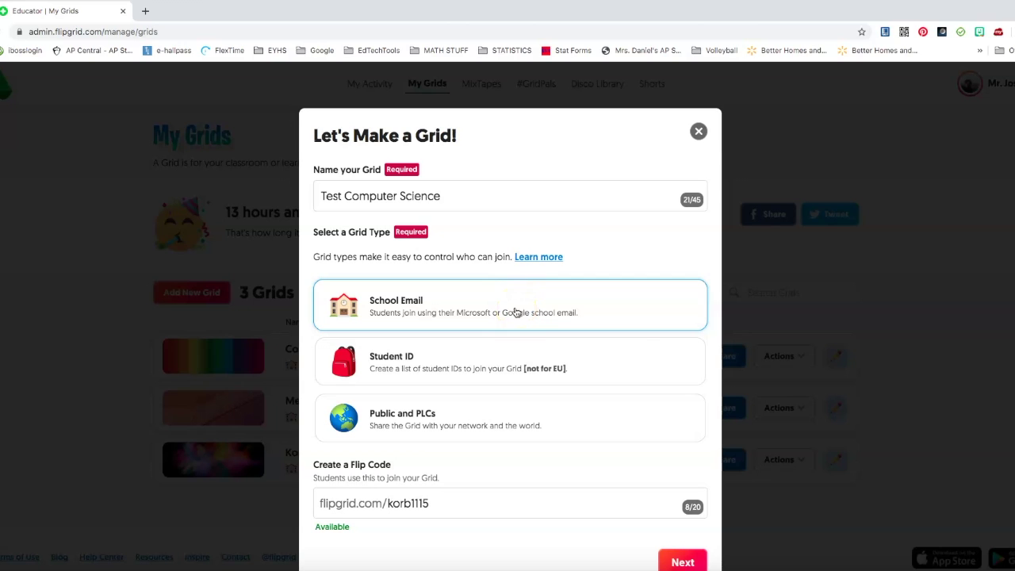
pyautogui.scroll(-1, 515, 312)
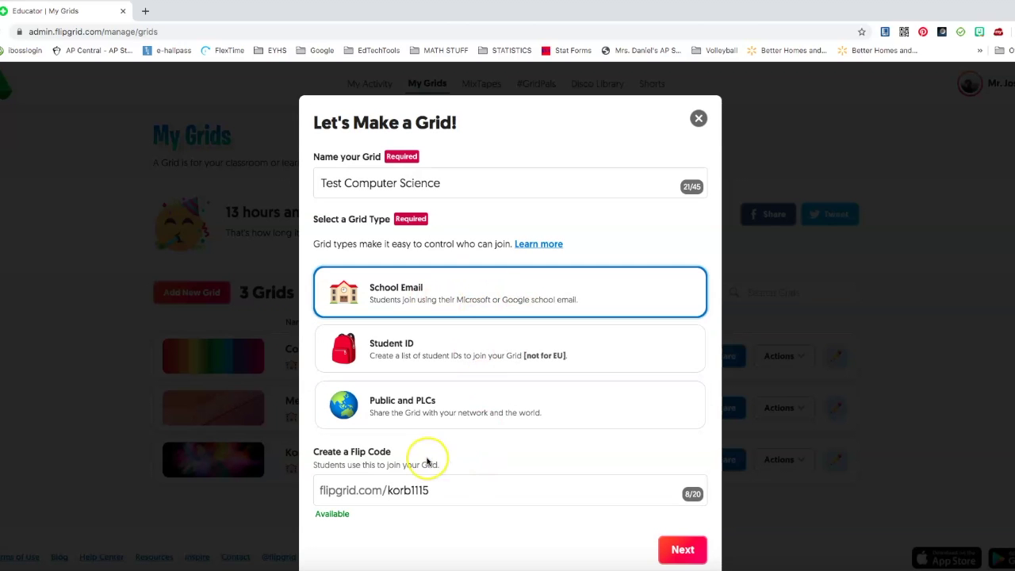
pyautogui.moveTo(452, 489); pyautogui.dragTo(384, 489)
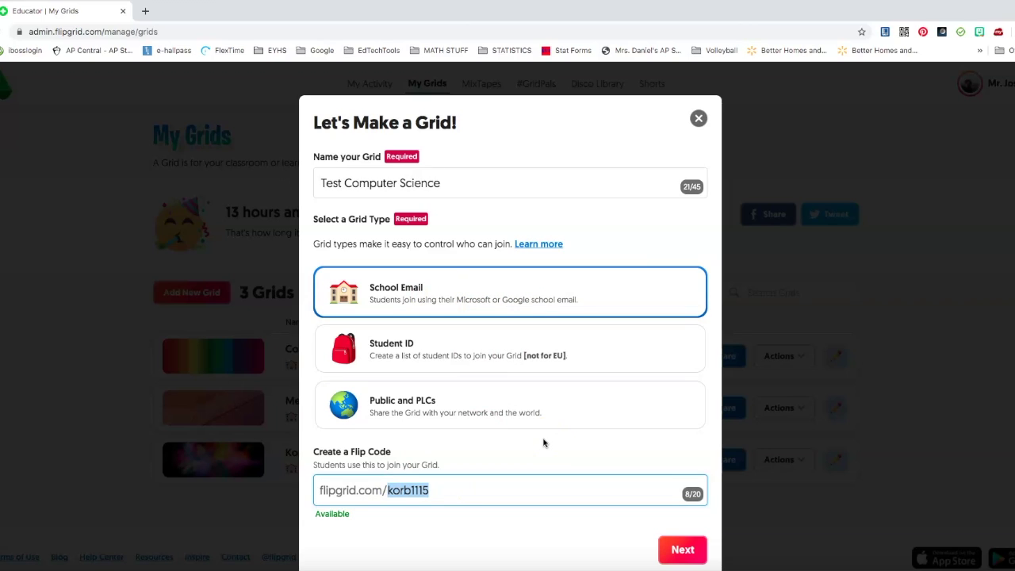
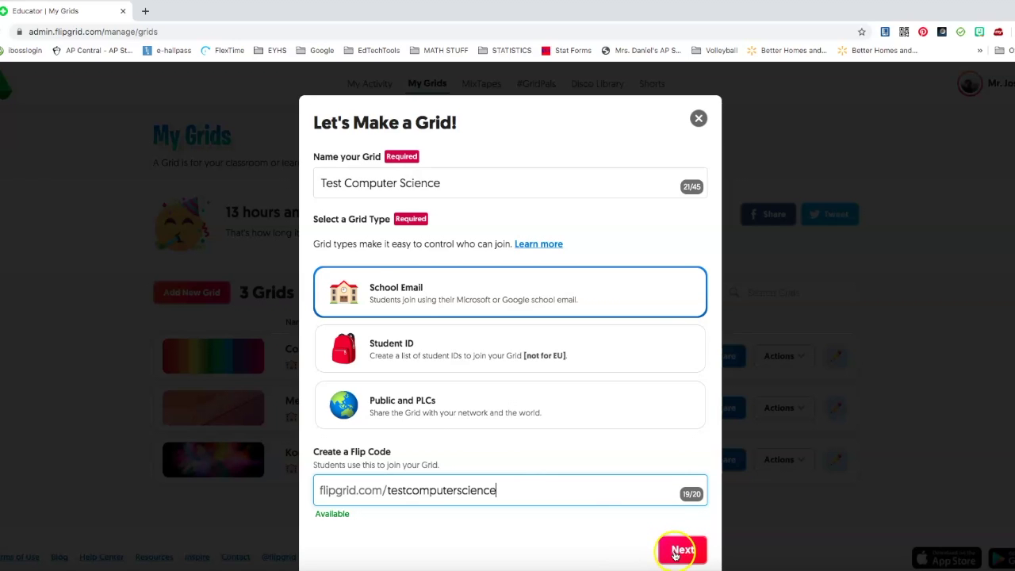
pyautogui.click(675, 552)
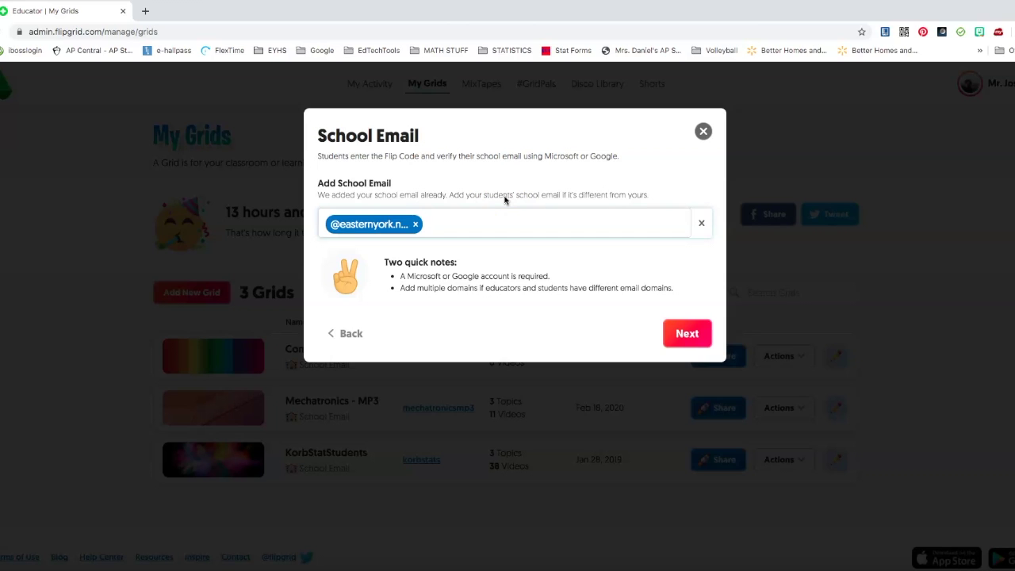
pyautogui.click(674, 334)
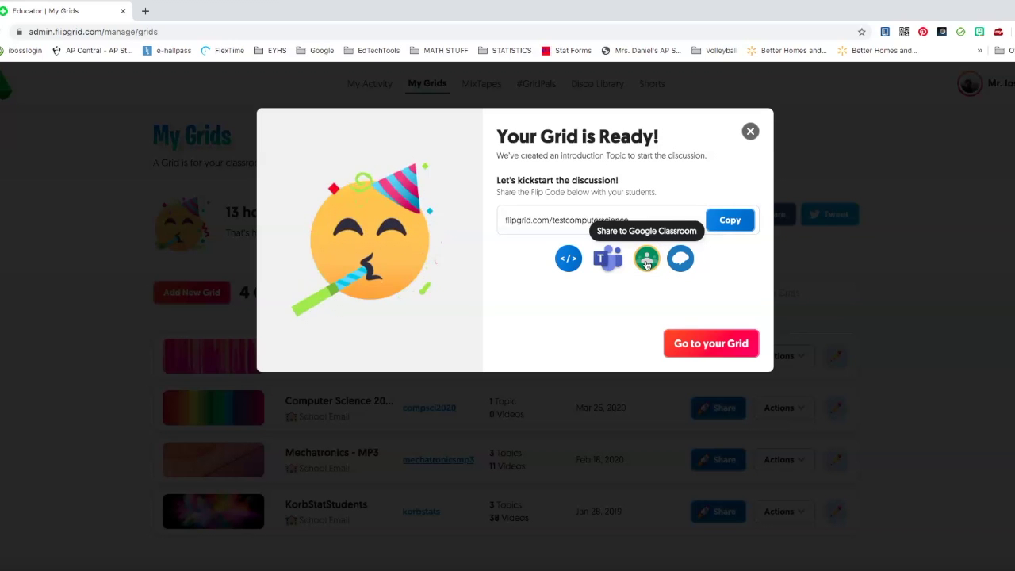
pyautogui.click(636, 273)
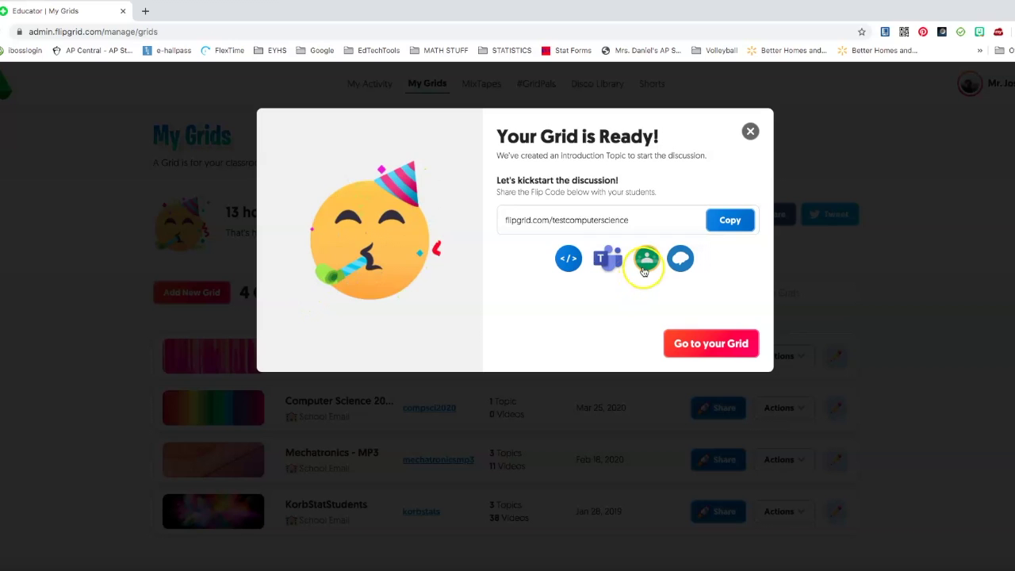
pyautogui.click(570, 267)
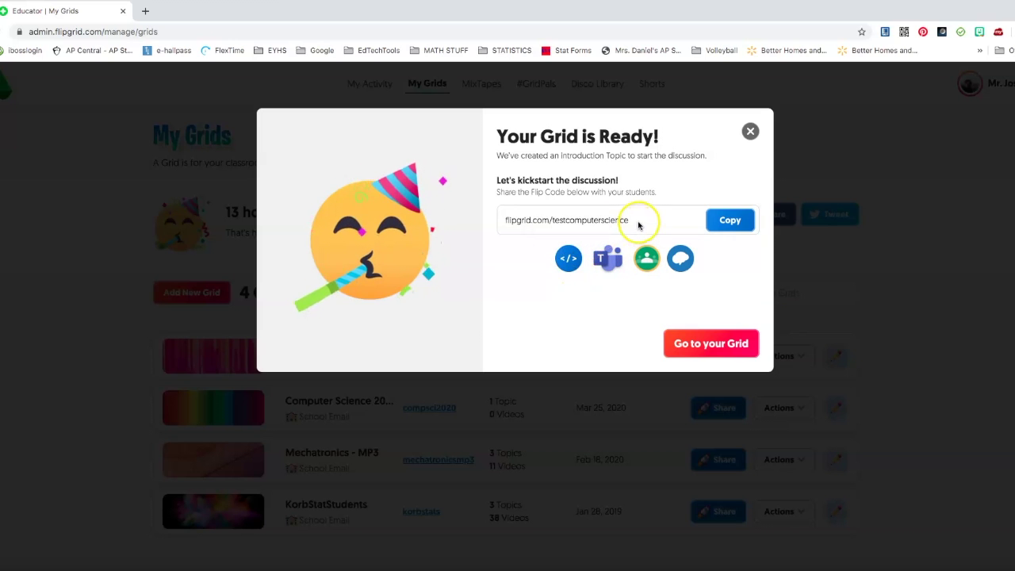
pyautogui.moveTo(640, 221); pyautogui.dragTo(502, 220)
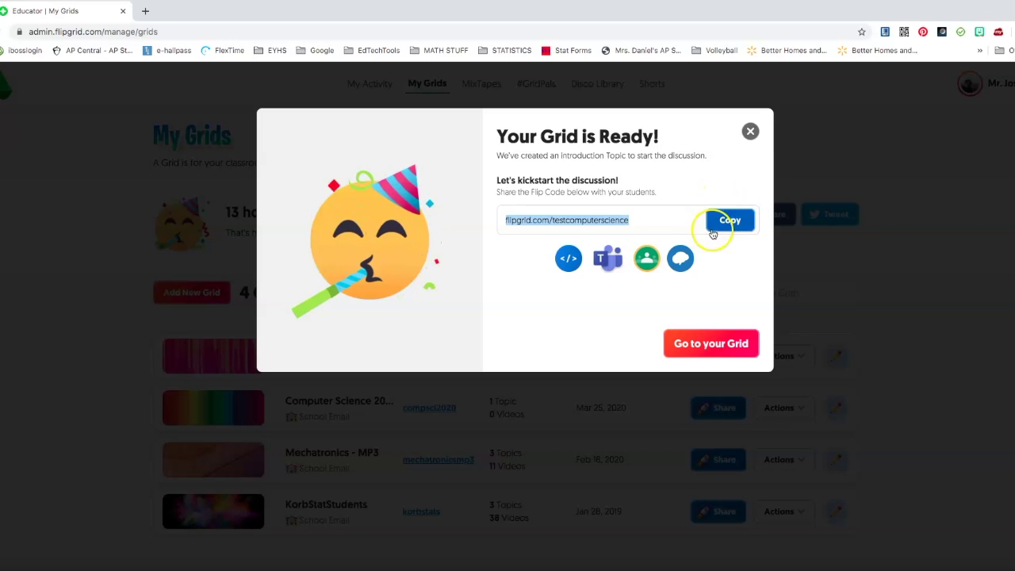
pyautogui.click(721, 222)
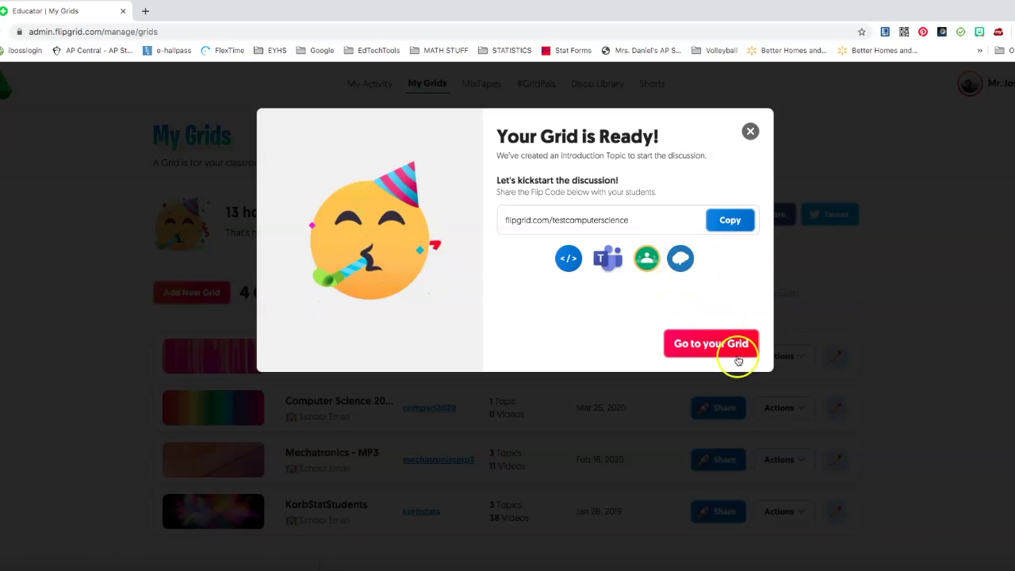
# Open Test Computer Science's Grid Details page with its 'Say Hello on Flipgrid!' topic
pyautogui.click(708, 342)
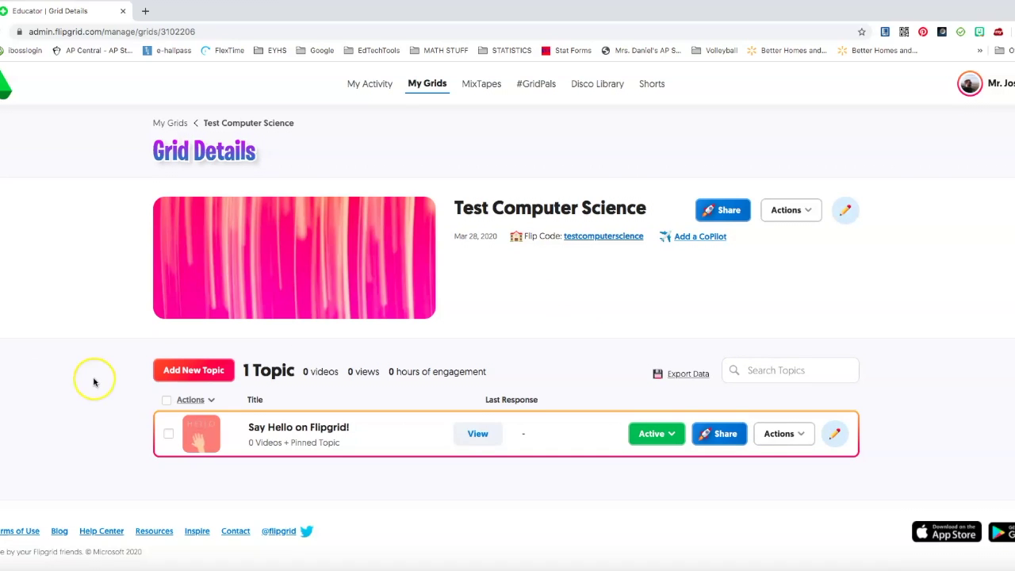
pyautogui.scroll(-1, 442, 504)
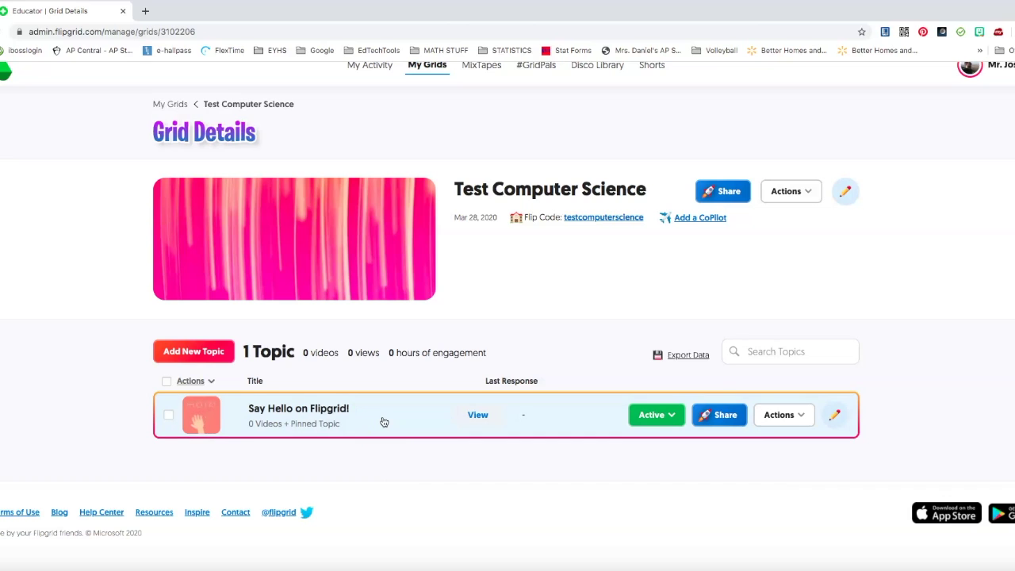
pyautogui.click(168, 354)
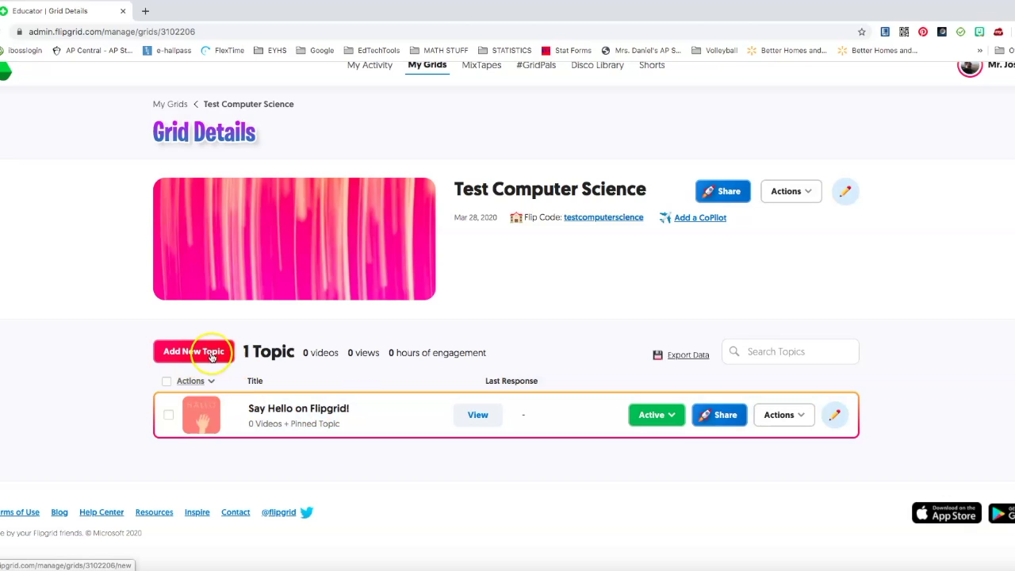
# Title a new topic 'Introduce Yourself' and keep the 1 minute 30 seconds recording time
pyautogui.click(204, 357)
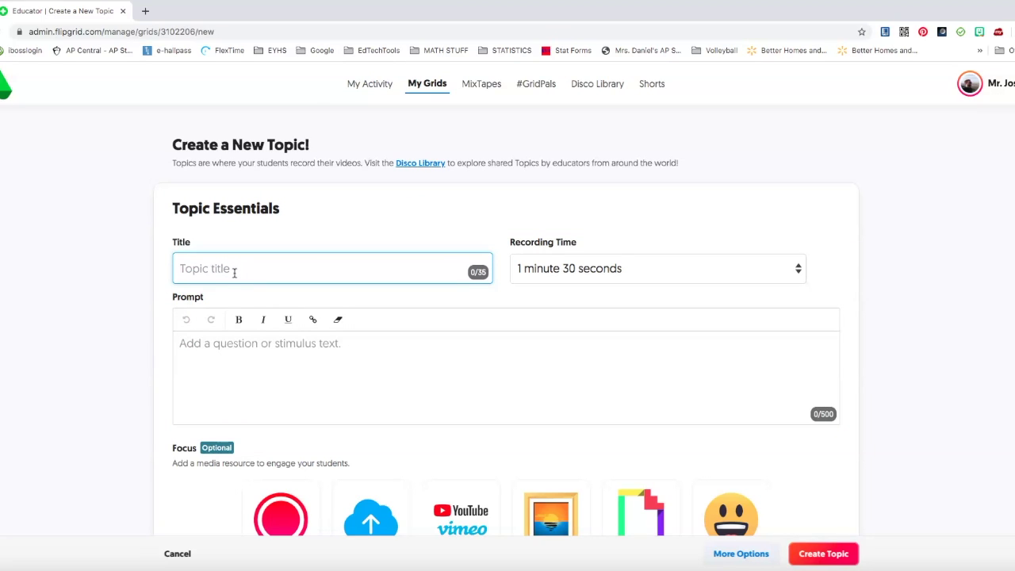
pyautogui.write('Introduce Y')
pyautogui.write('ourself')
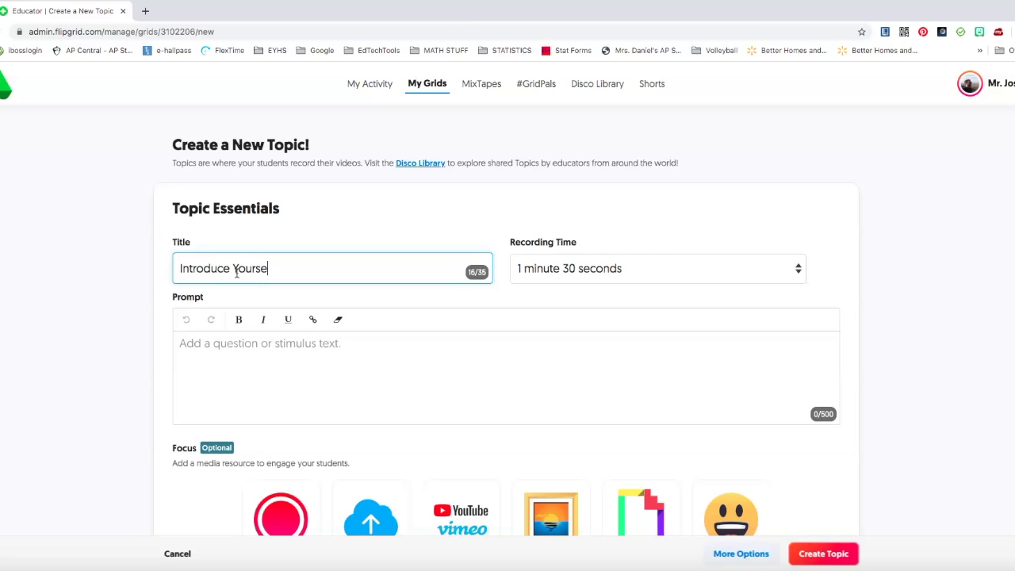
pyautogui.click(737, 269)
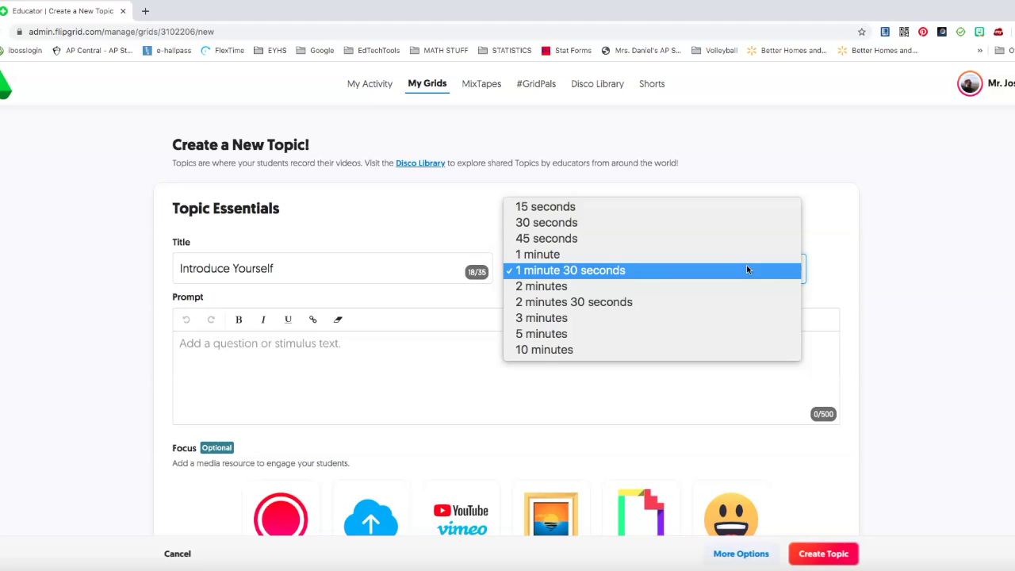
pyautogui.click(461, 277)
# Write the prompt asking students to introduce themselves and share their favorite food
pyautogui.click(317, 351)
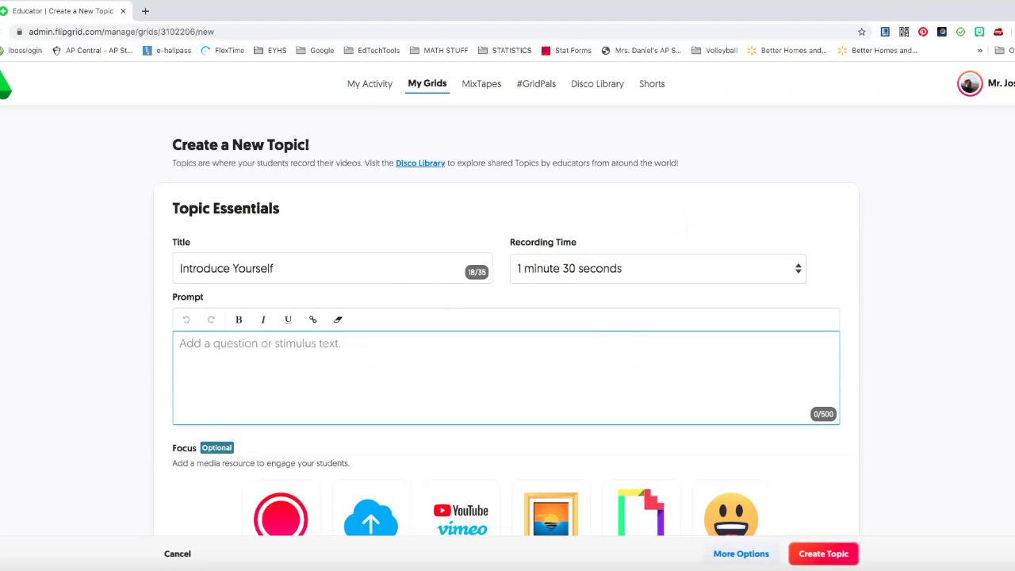
pyautogui.write('Please')
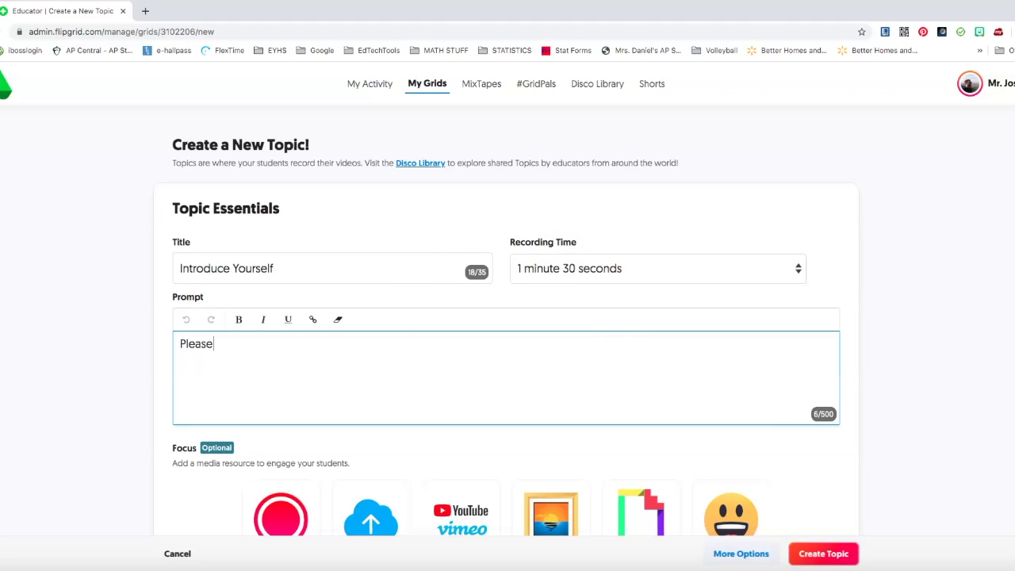
pyautogui.write(' introduce yoursel')
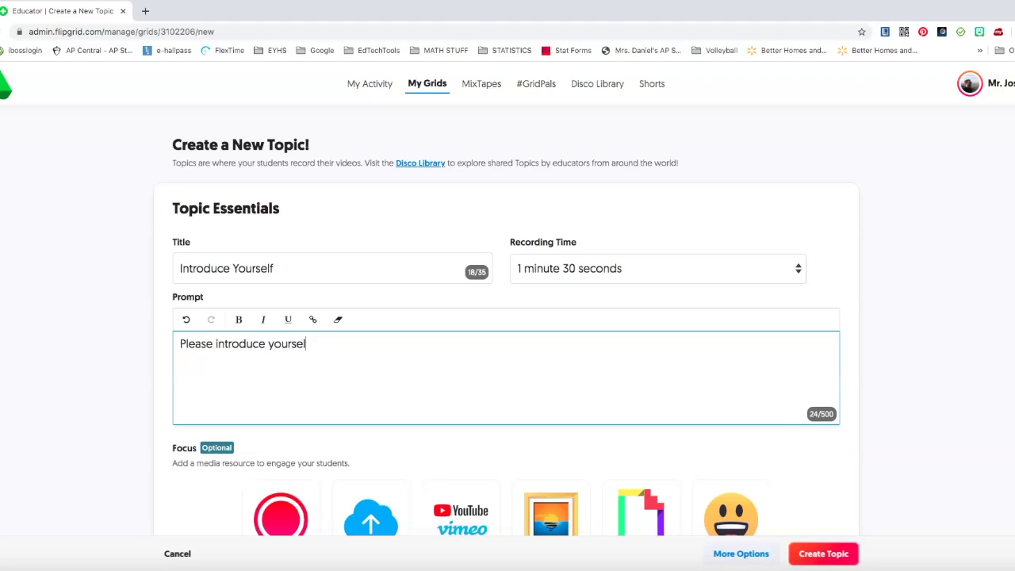
pyautogui.write('f to the rest of the class and shar')
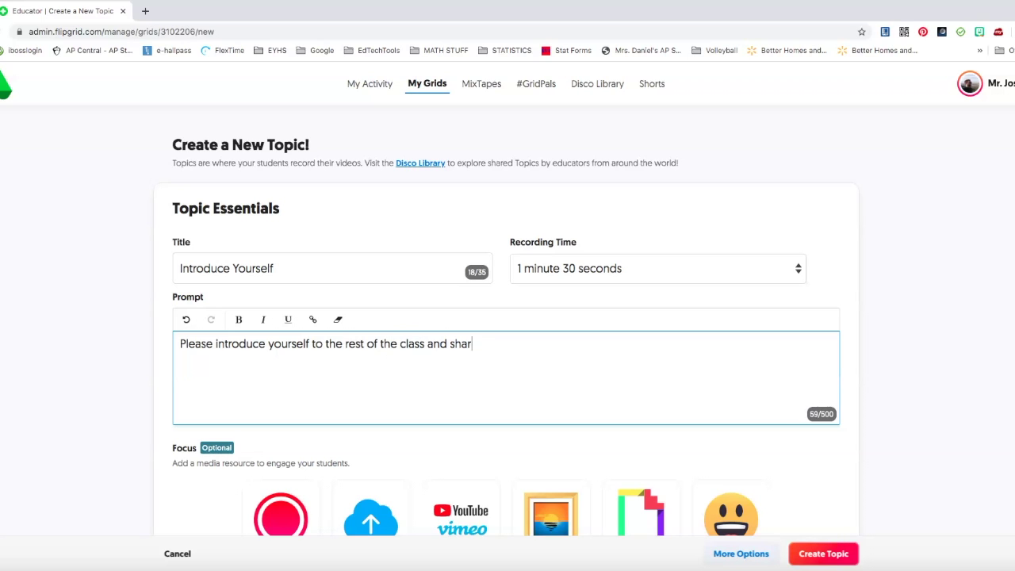
pyautogui.write('e your favorite food')
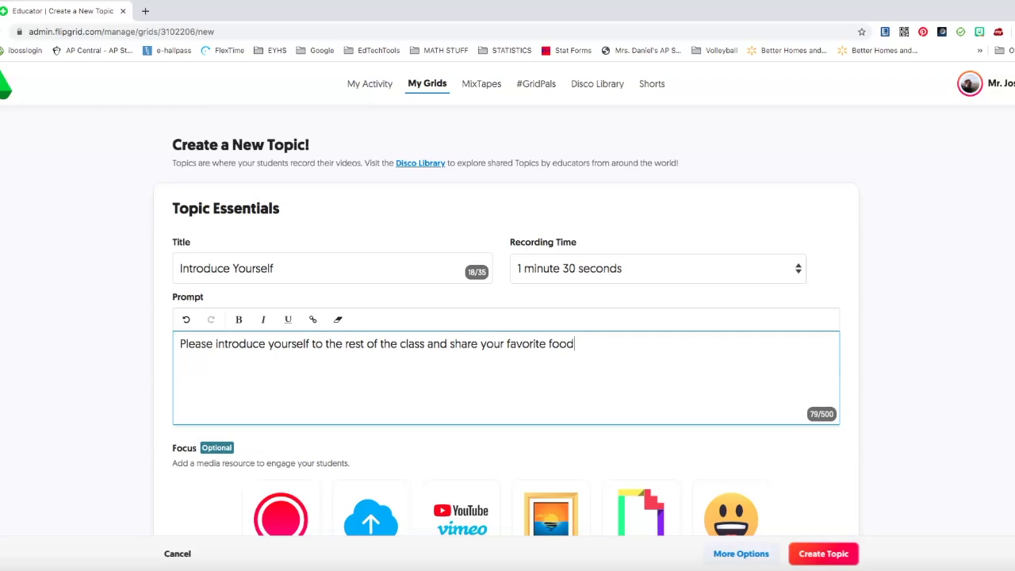
pyautogui.write(' and any other inmportant in')
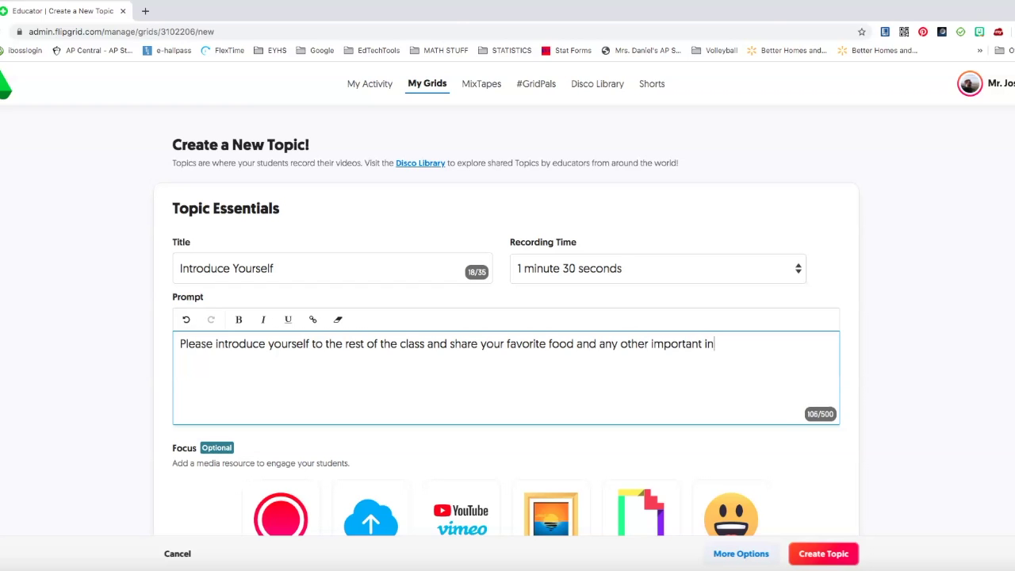
pyautogui.write('formation.')
pyautogui.scroll(-3, 292, 343)
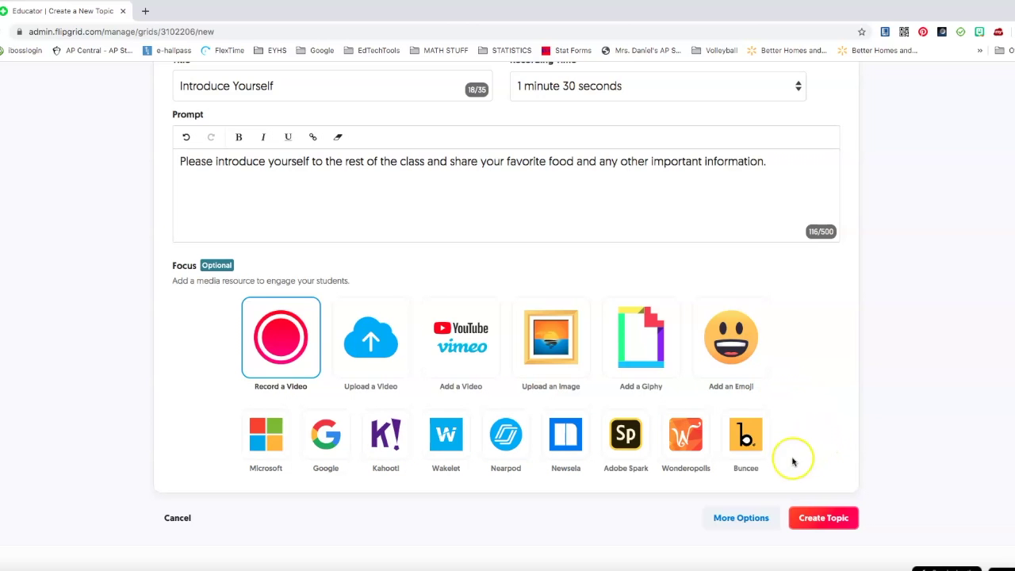
# Create the Introduce Yourself topic and close the 'Your Topic is ready!' dialog
pyautogui.click(832, 526)
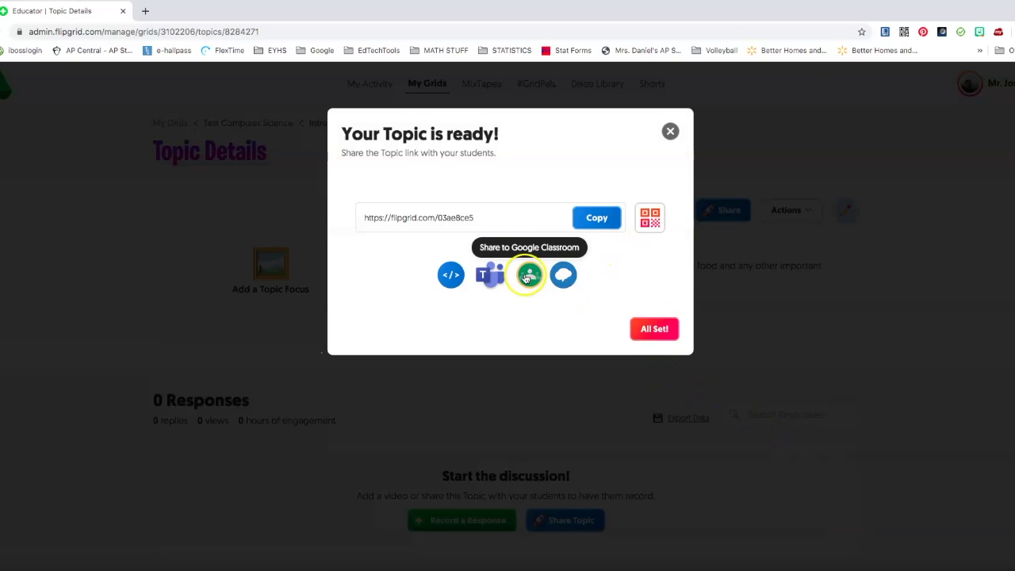
pyautogui.click(527, 277)
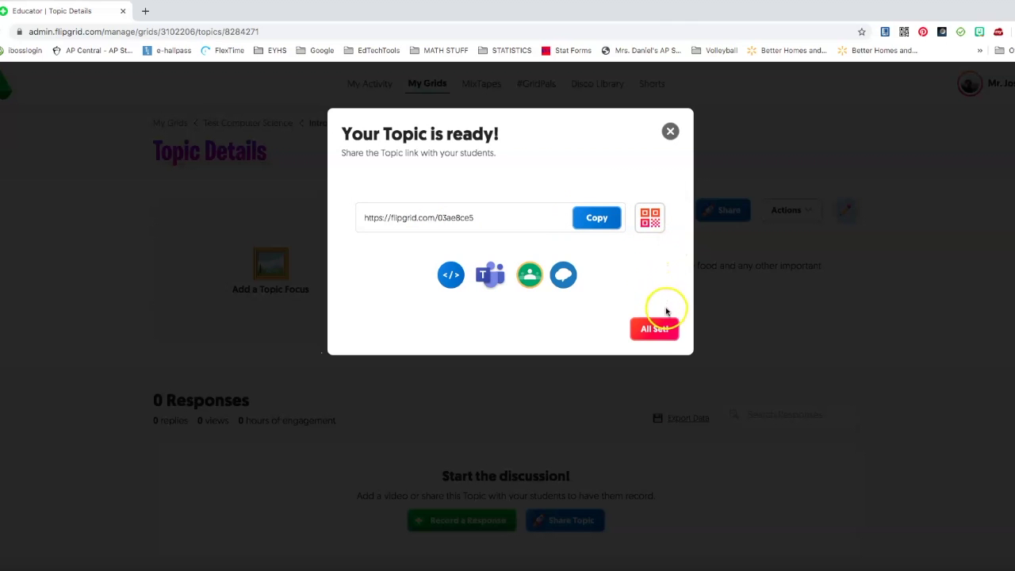
pyautogui.click(662, 336)
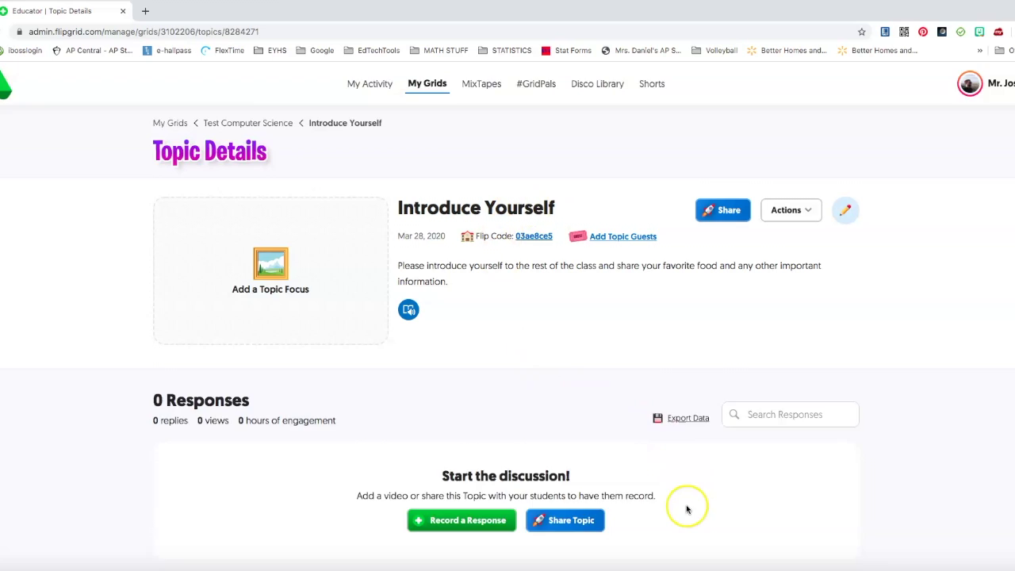
# Open a teacher's sample introduction video in an older topic, play it, and pause at 0:04
pyautogui.scroll(-2, 634, 494)
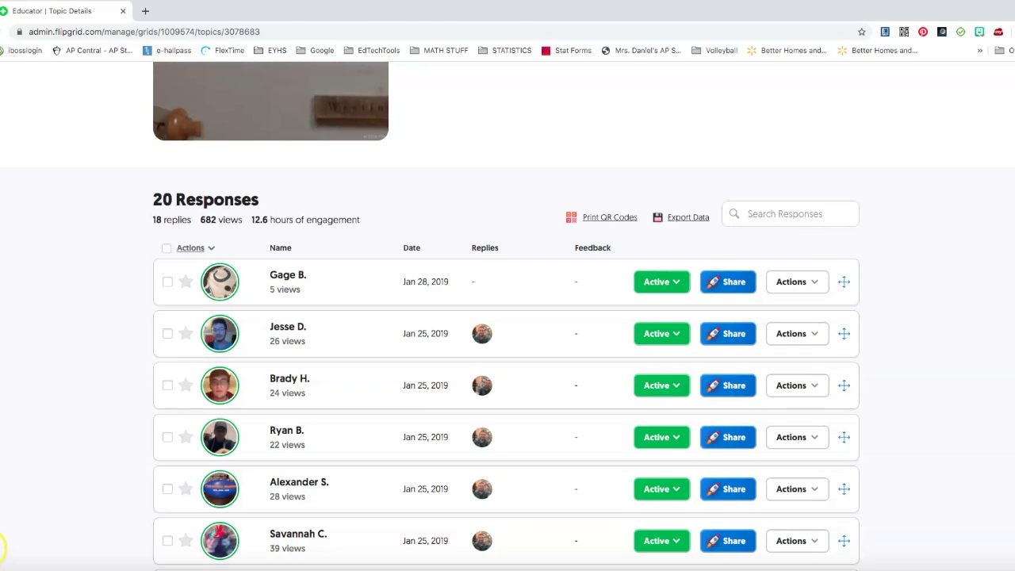
pyautogui.scroll(-10, 516, 407)
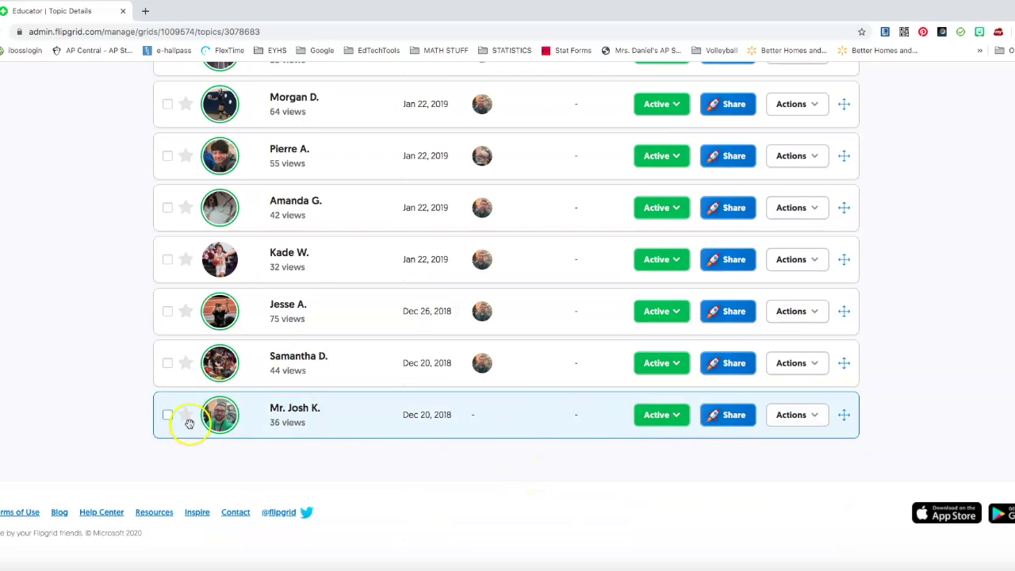
pyautogui.click(605, 421)
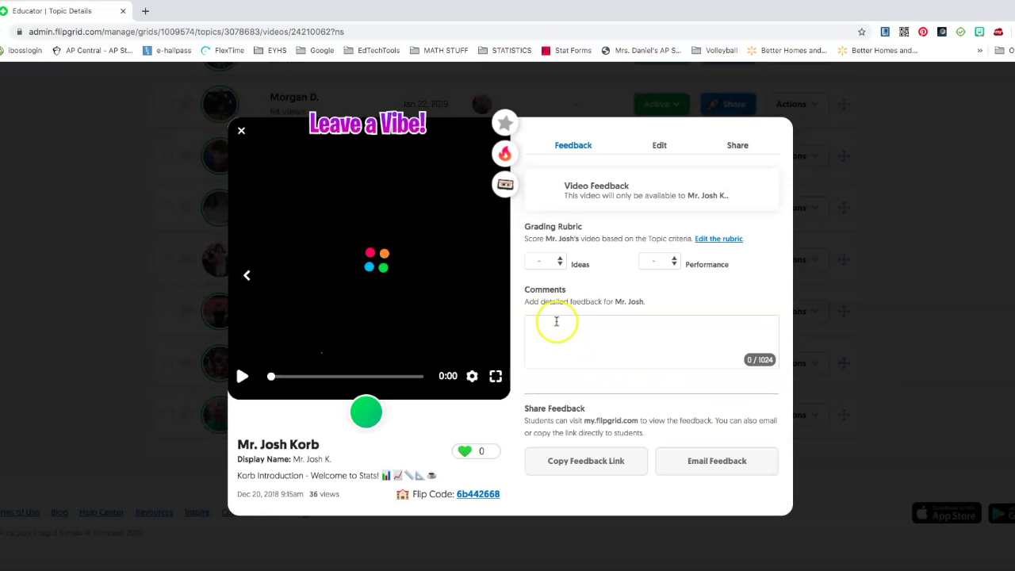
pyautogui.click(242, 376)
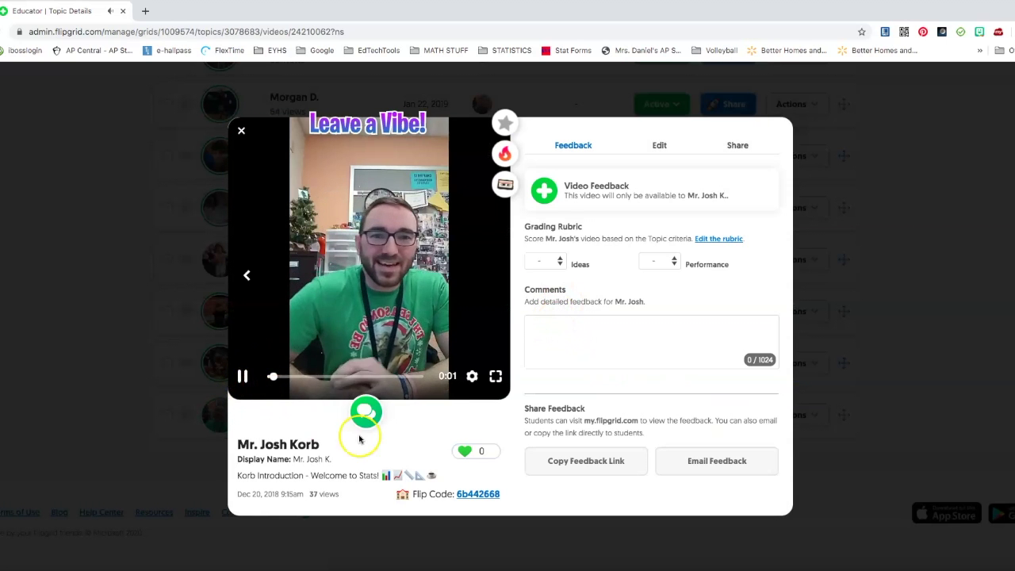
pyautogui.click(242, 376)
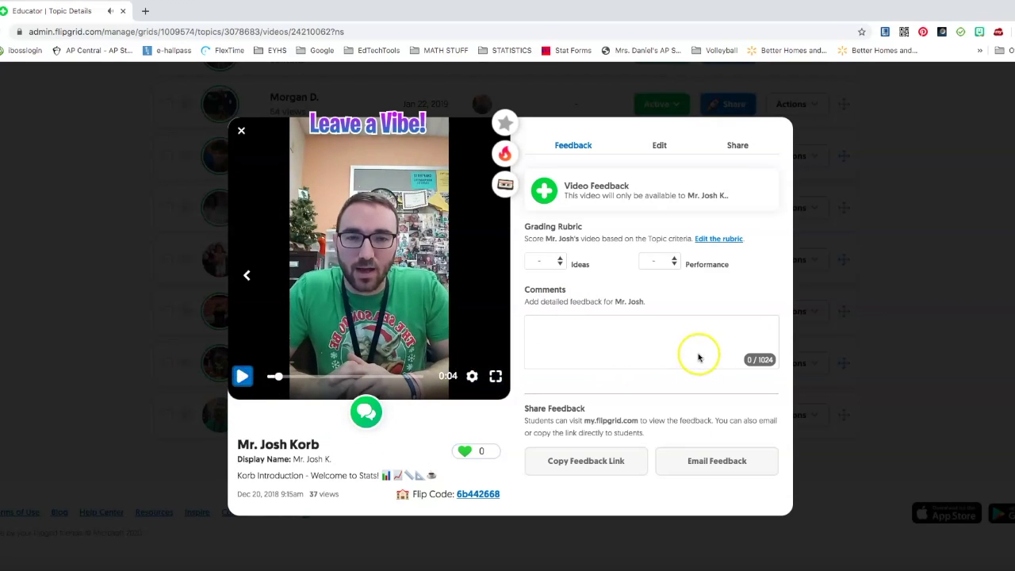